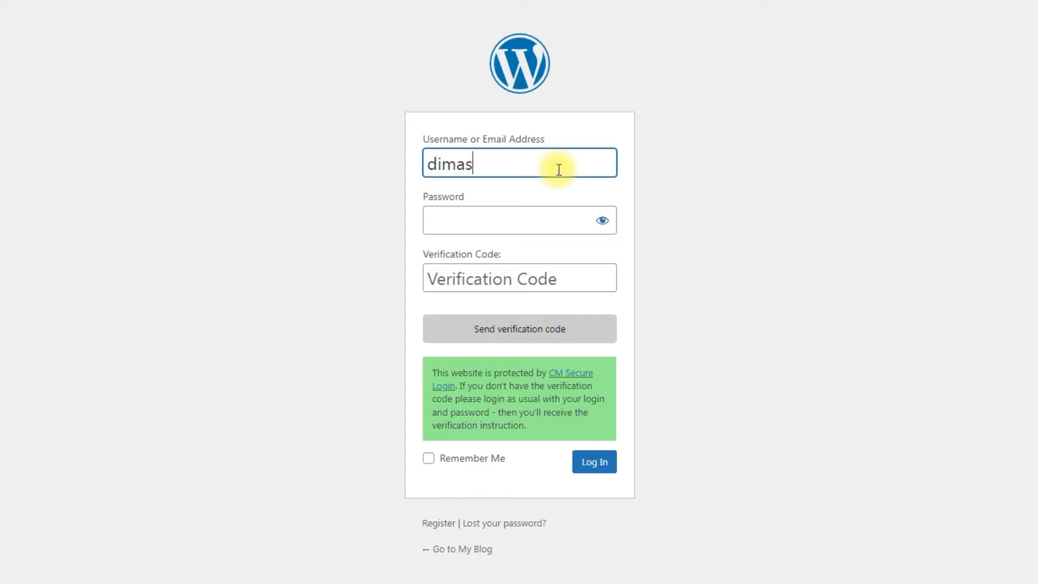
- Enter the account password on the login form and request a verification code
left_click(561, 217)
key("Escape")
type("•••")
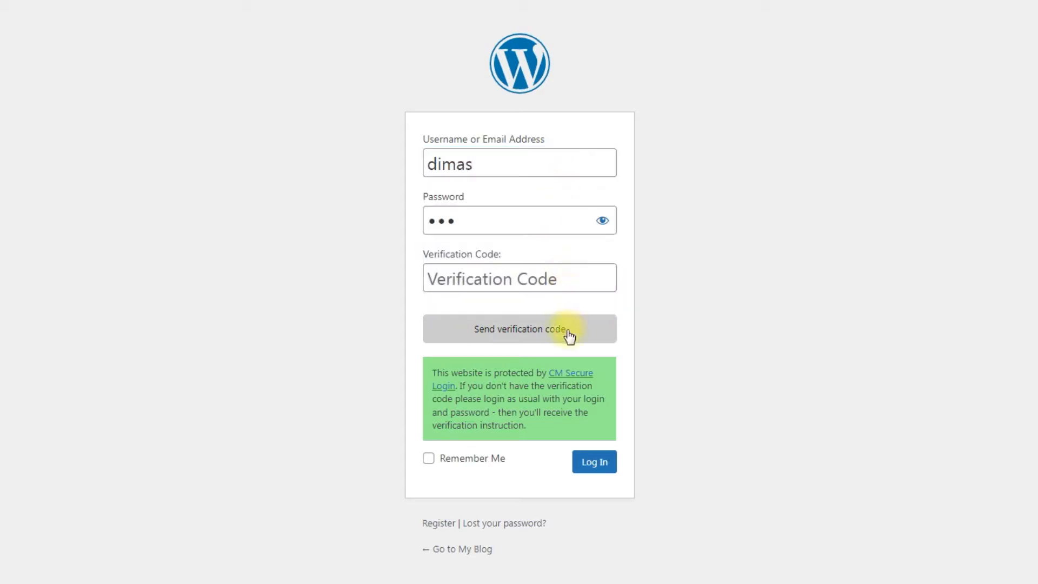
left_click(567, 330)
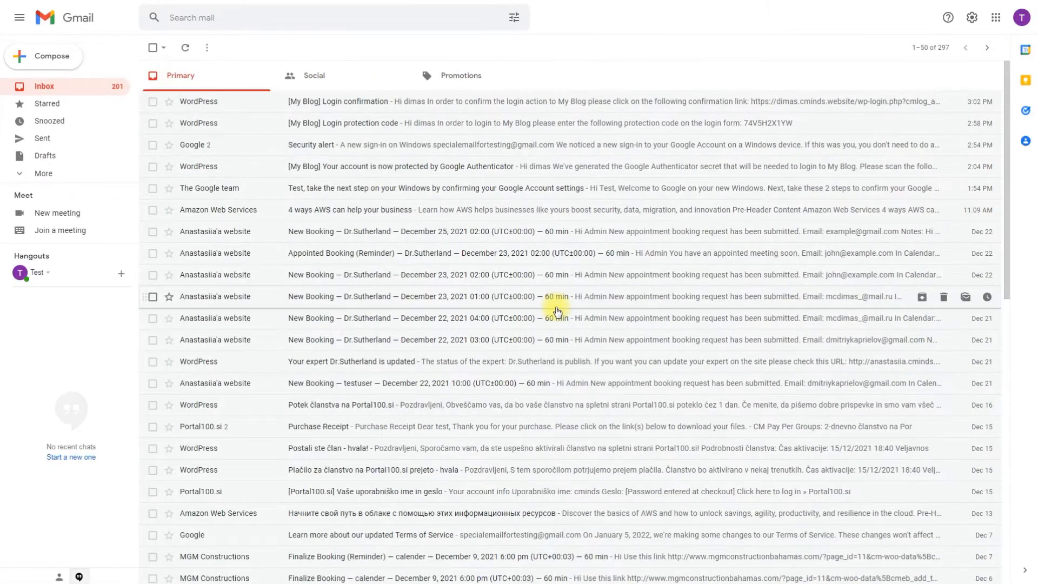
- Open the Login confirmation email in Gmail, follow its registration link, and enter the user's phone number
left_click(86, 88)
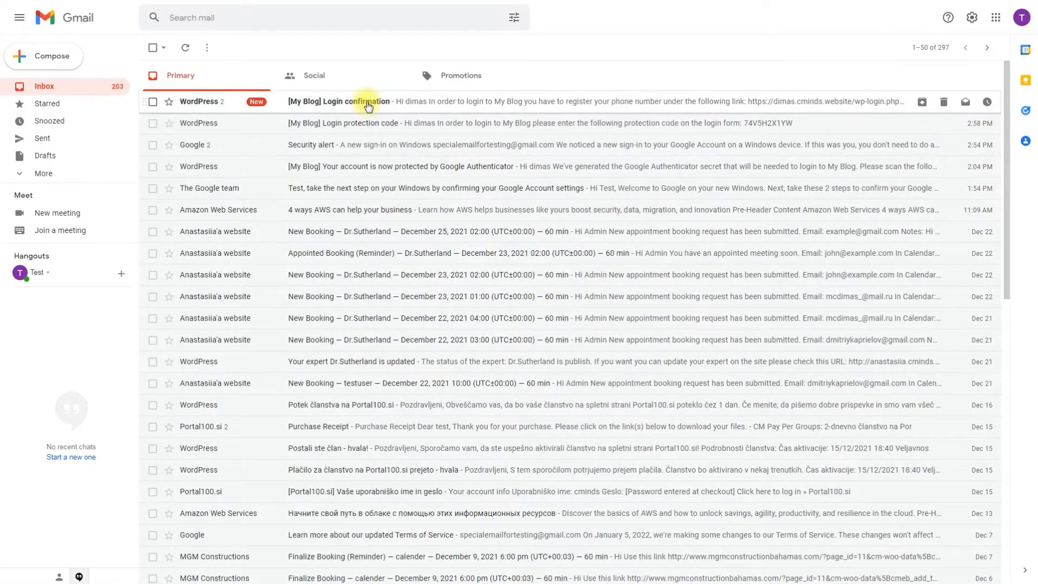
left_click(361, 101)
left_click(398, 219)
left_click(508, 182)
type("+17775552368")
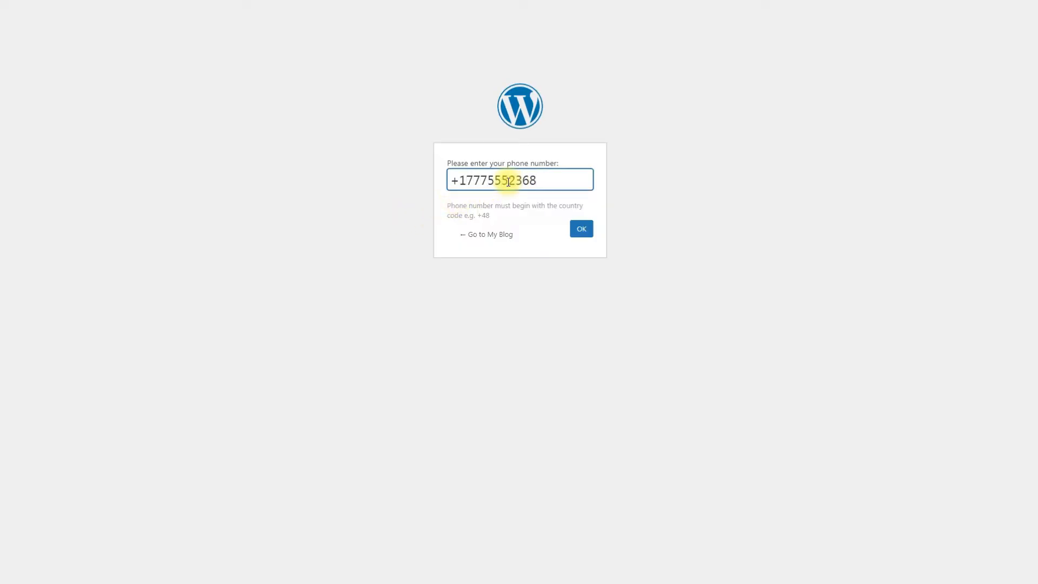
- Register the phone number, then enter the username and password on the blog's login page
left_click(578, 231)
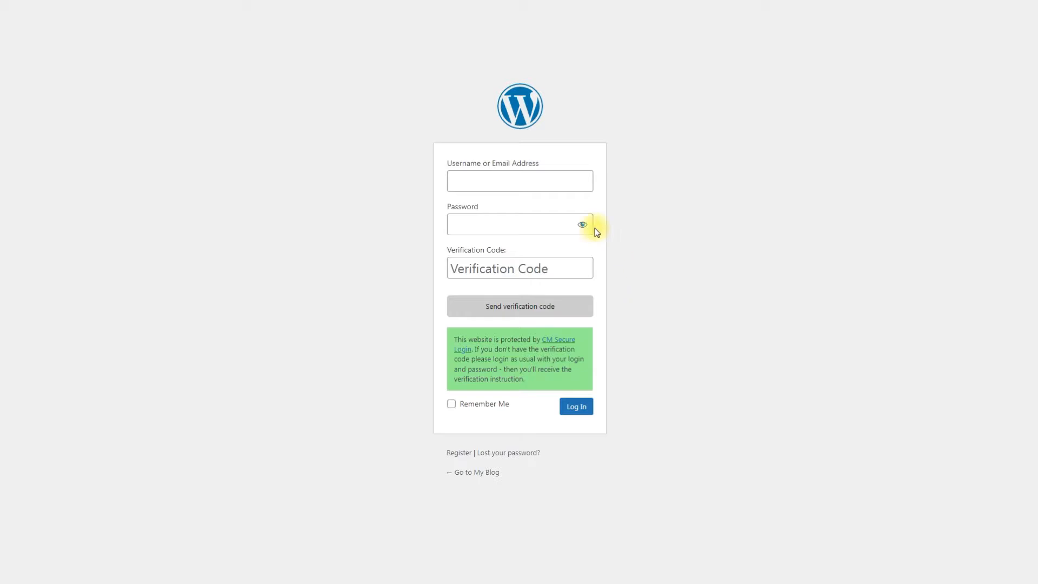
left_click(558, 184)
type("dimas")
left_click(547, 222)
key("Escape")
type("•••")
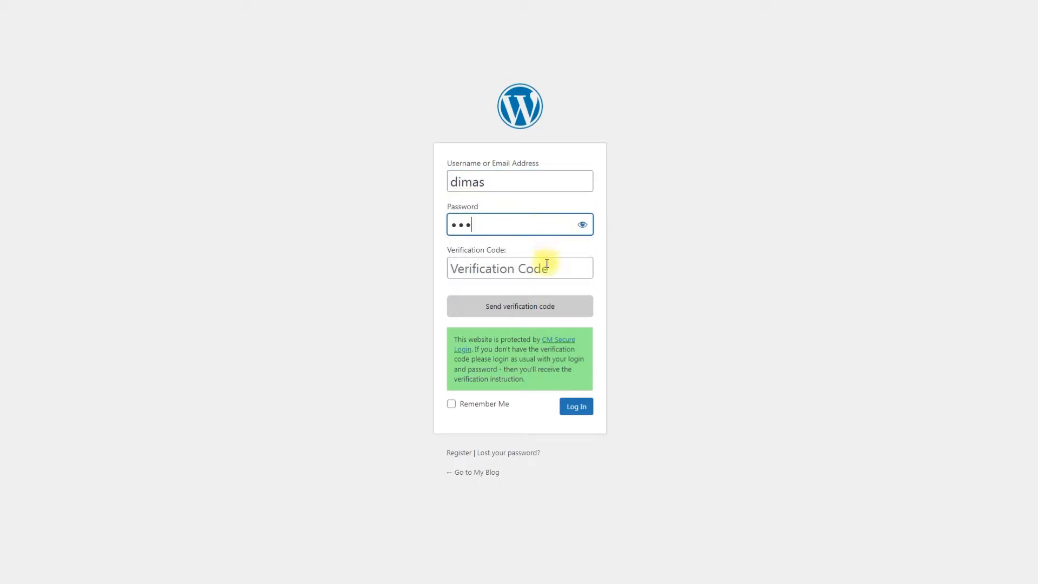
- Have the verification code sent by SMS and log in with the received code
left_click(543, 307)
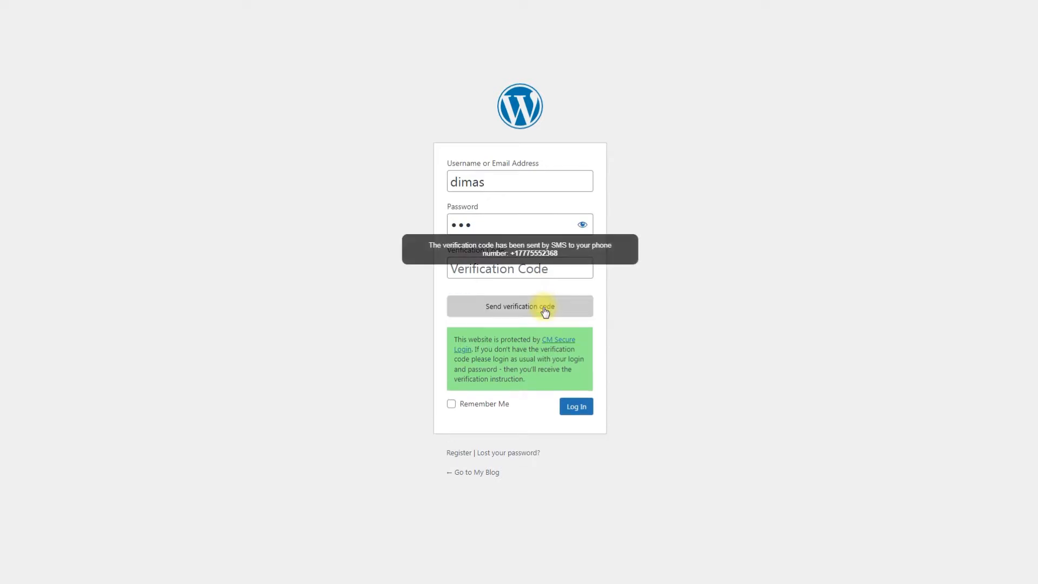
left_click(536, 276)
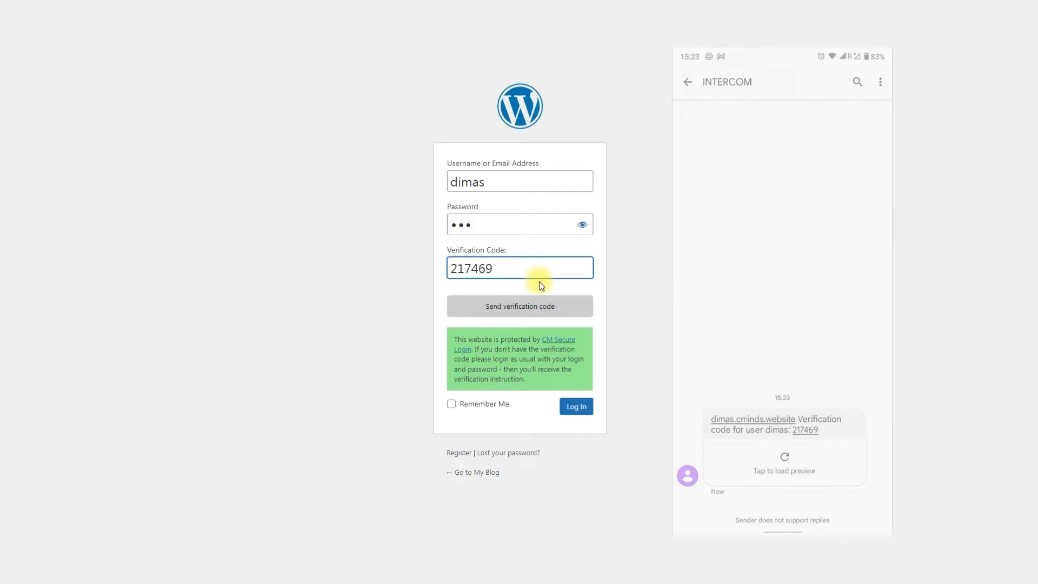
left_click(574, 406)
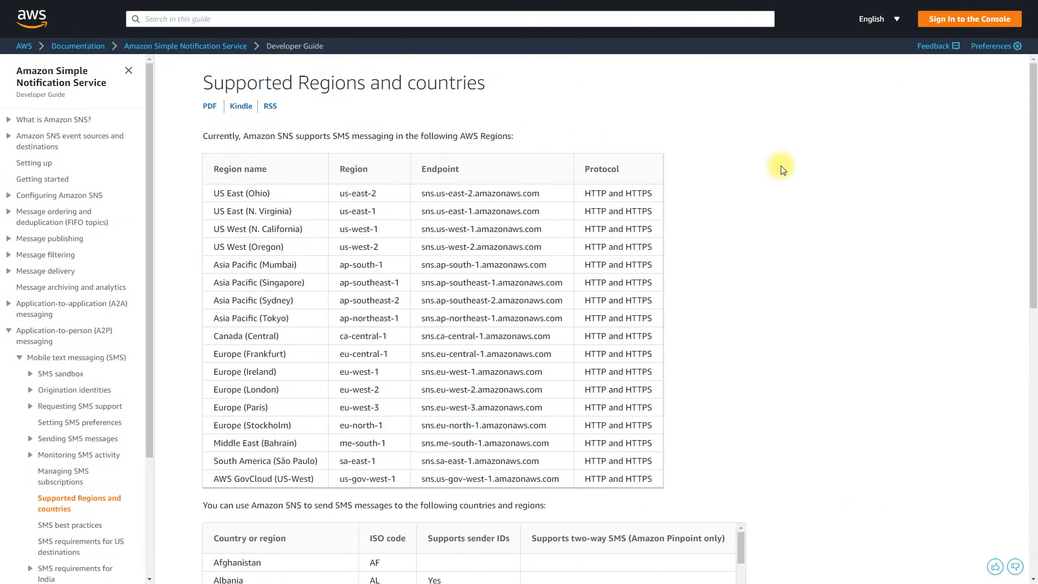
- Scroll through the Amazon SNS supported regions and countries table for SMS
scroll(798, 189, "down", 7)
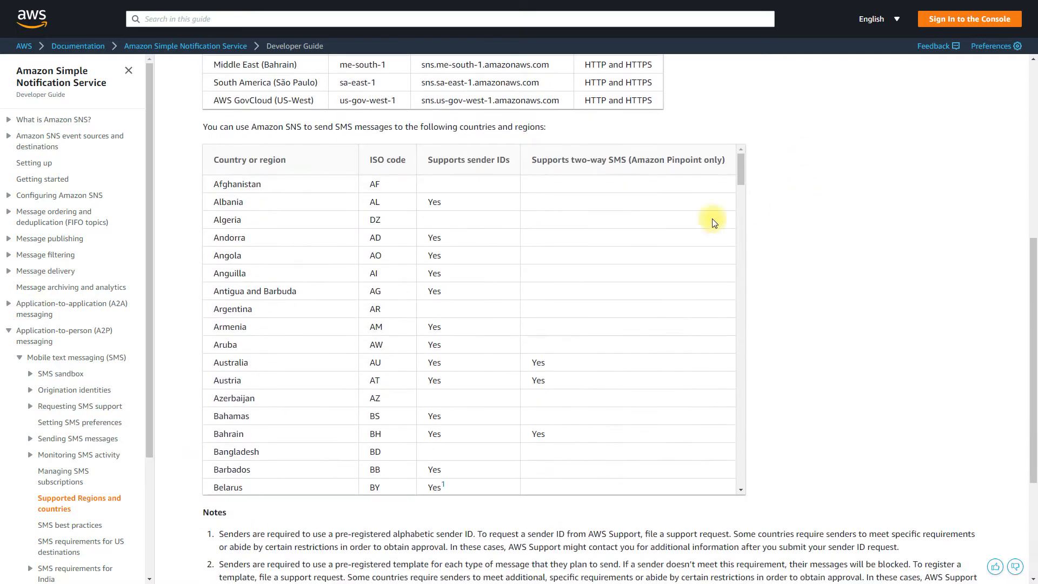
scroll(642, 248, "down", 15)
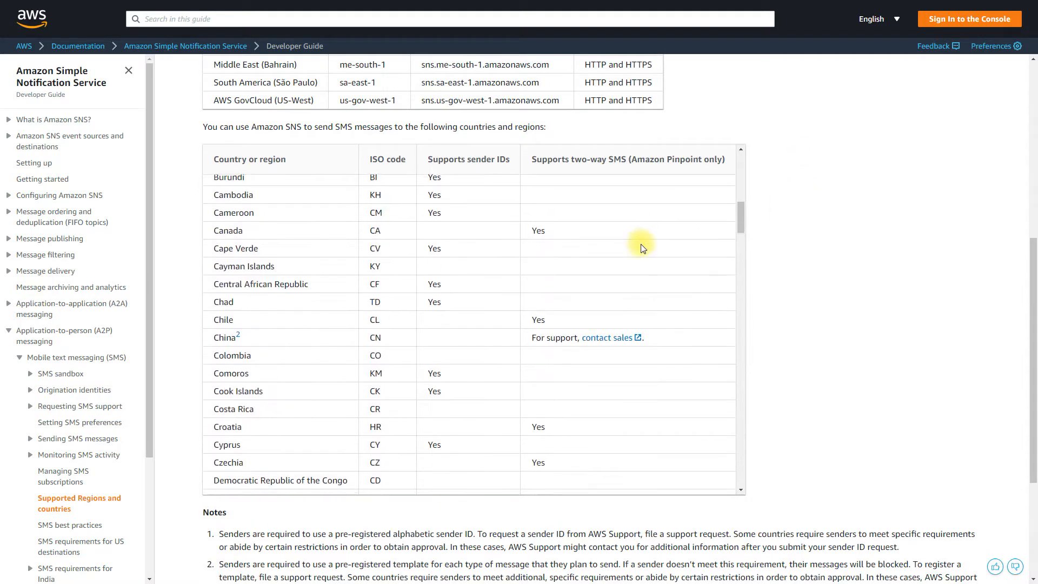
scroll(642, 247, "down", 13)
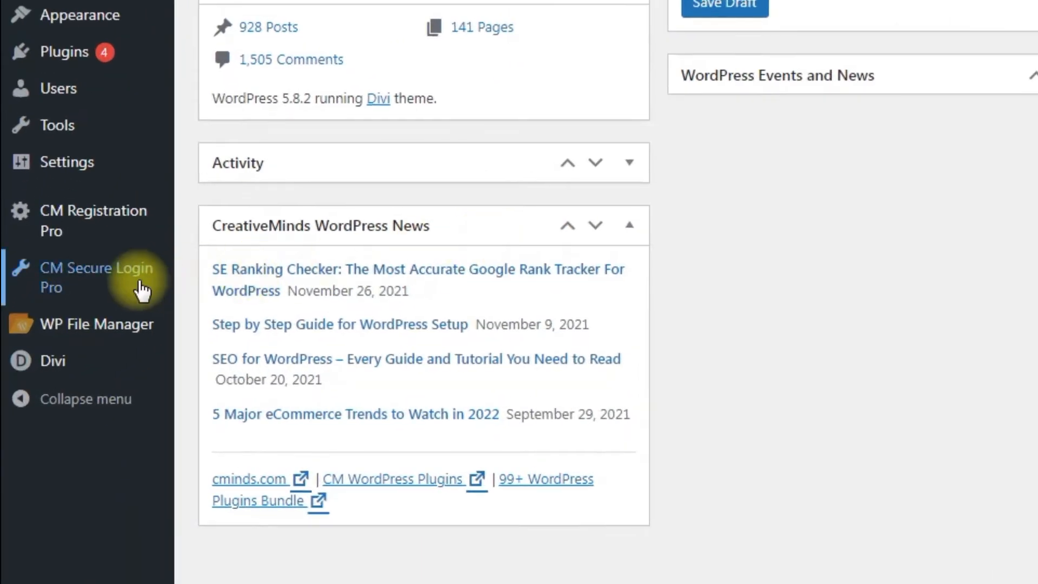
- Open the Settings page of CM Secure Login Pro from the admin menu
mouse_move(66, 327)
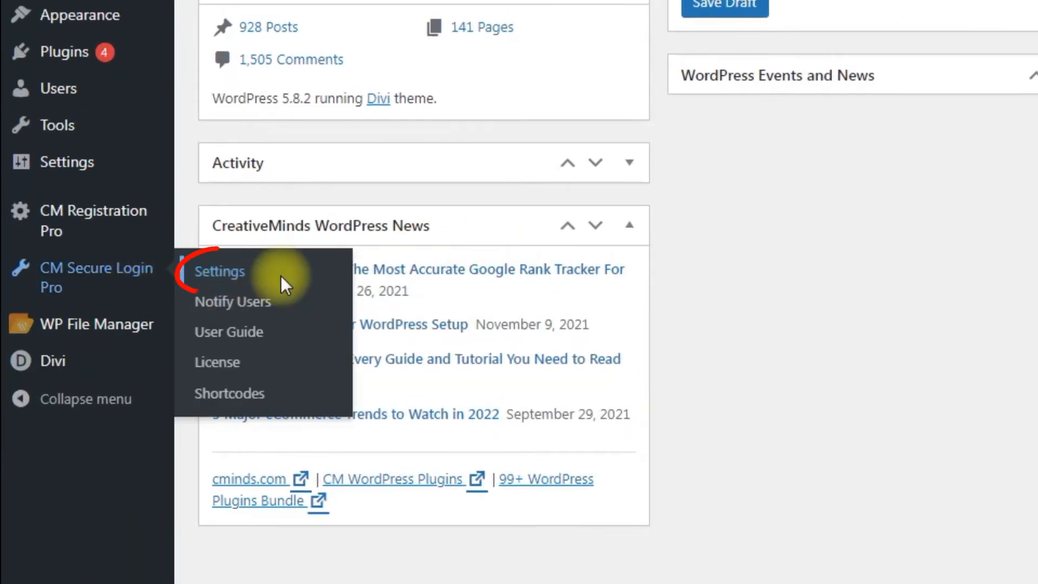
left_click(244, 281)
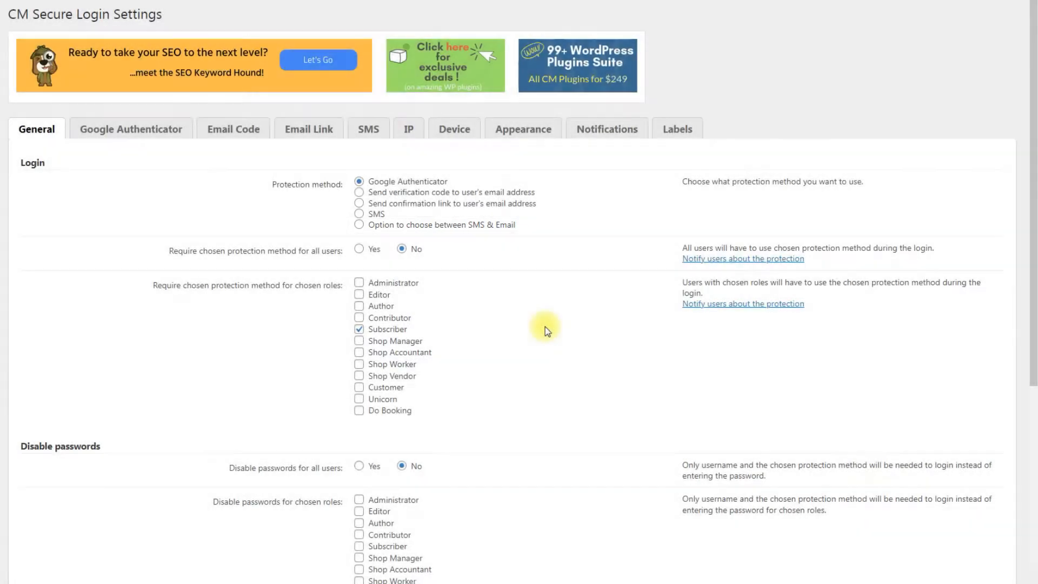
- Select SMS as the protection method and review the Disable passwords and Common settings
left_click(373, 214)
scroll(558, 341, "down", 6)
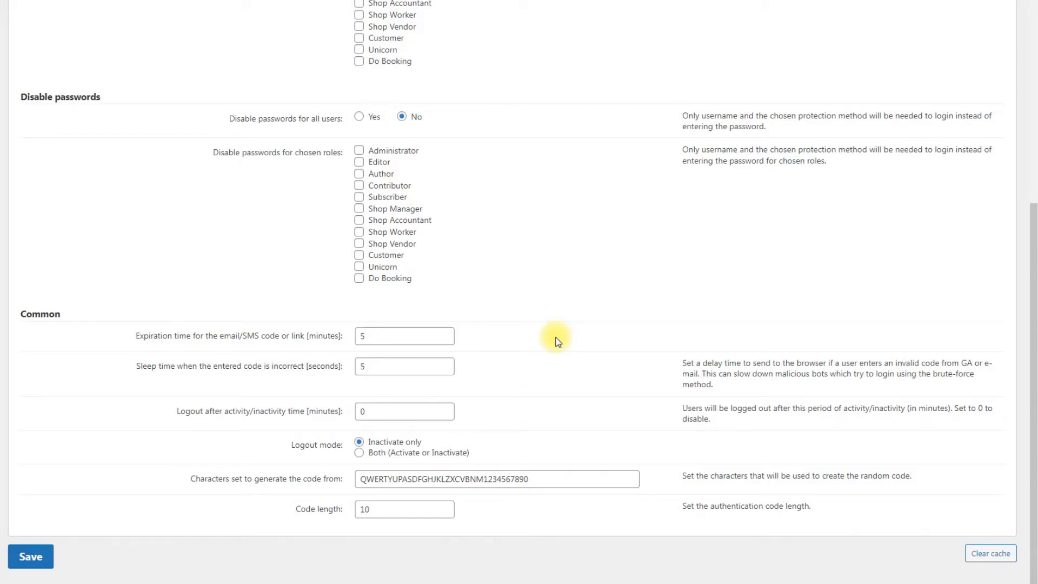
left_click_drag(483, 479, 266, 481)
key("BackSpace")
left_click(287, 492)
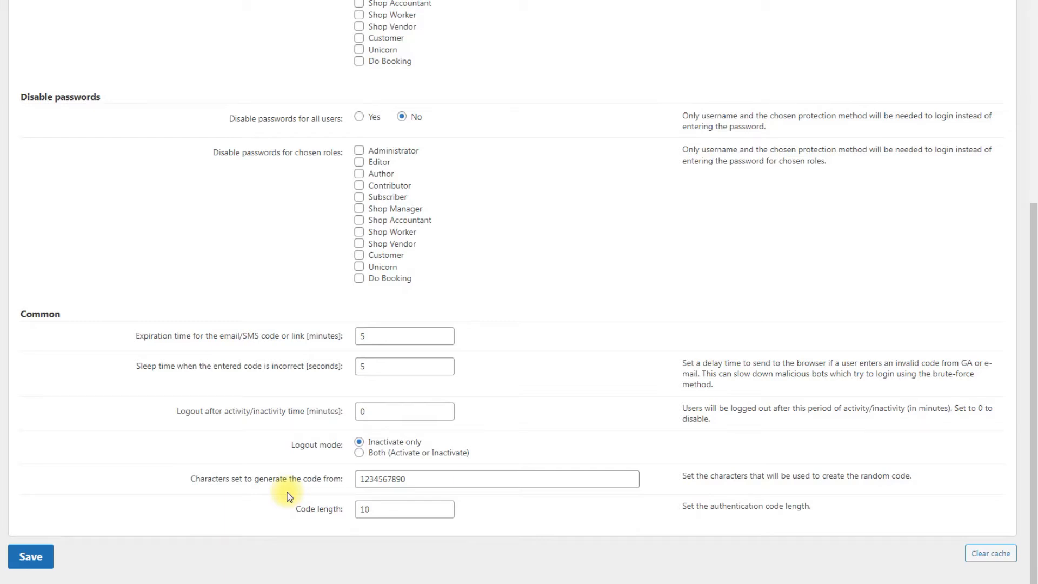
left_click(446, 515)
left_click(447, 515)
left_click(508, 519)
scroll(508, 520, "up", 5)
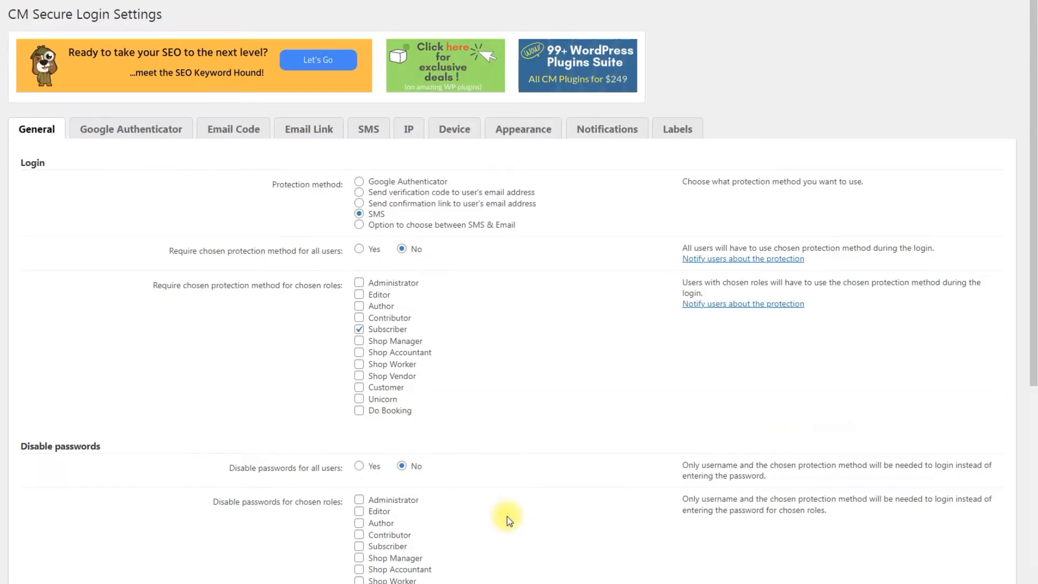
- On the SMS settings, send a test verification SMS to the test mobile number
left_click(368, 130)
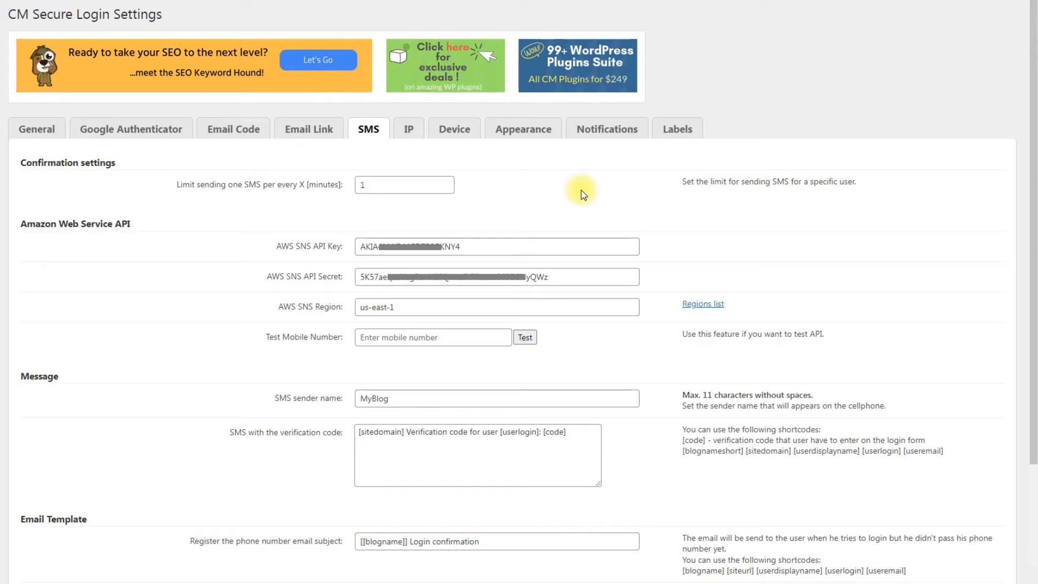
left_click(458, 339)
type("+1777")
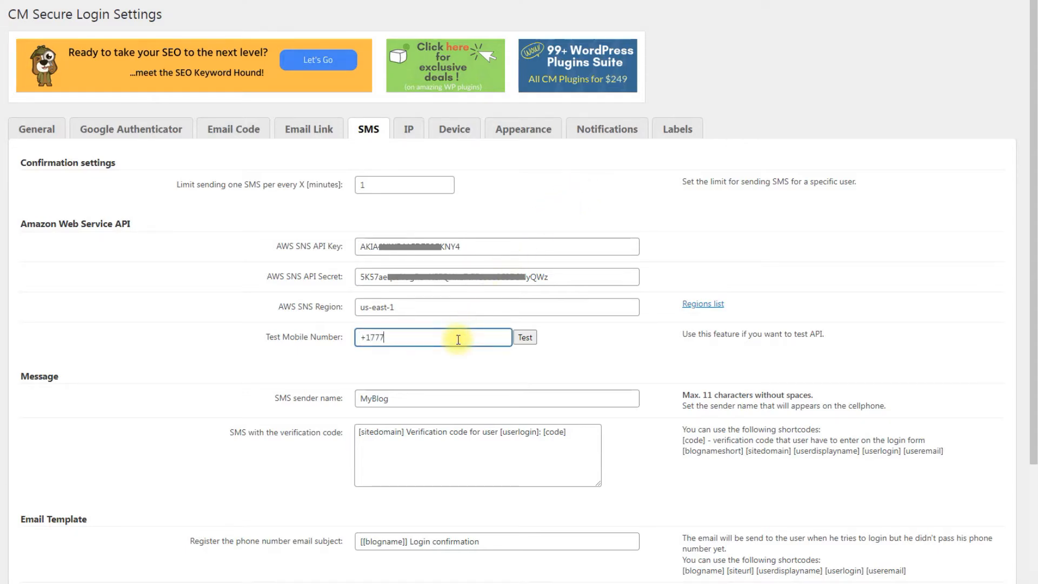
type("5552368")
left_click(525, 337)
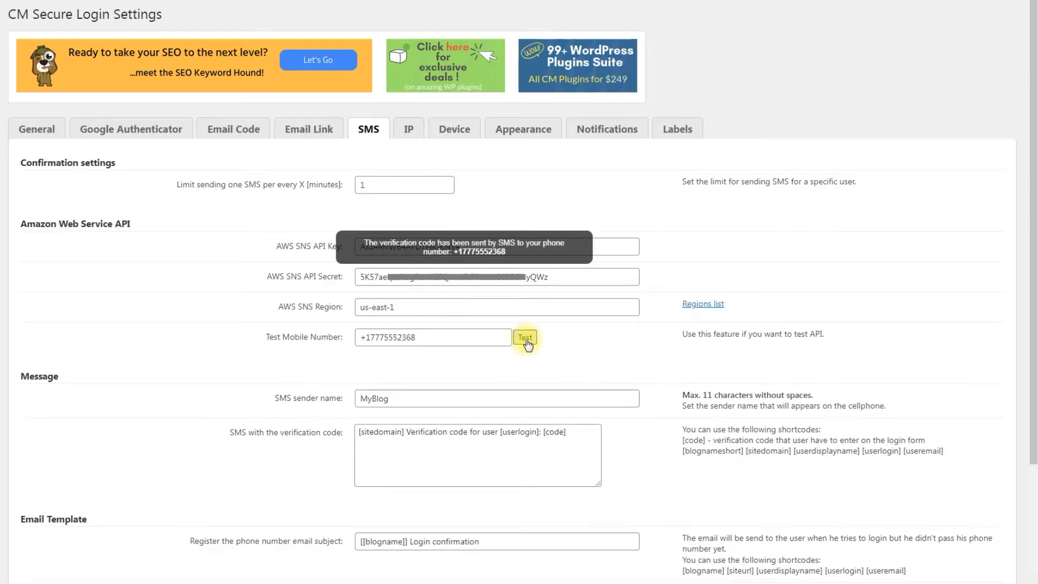
scroll(668, 354, "down", 4)
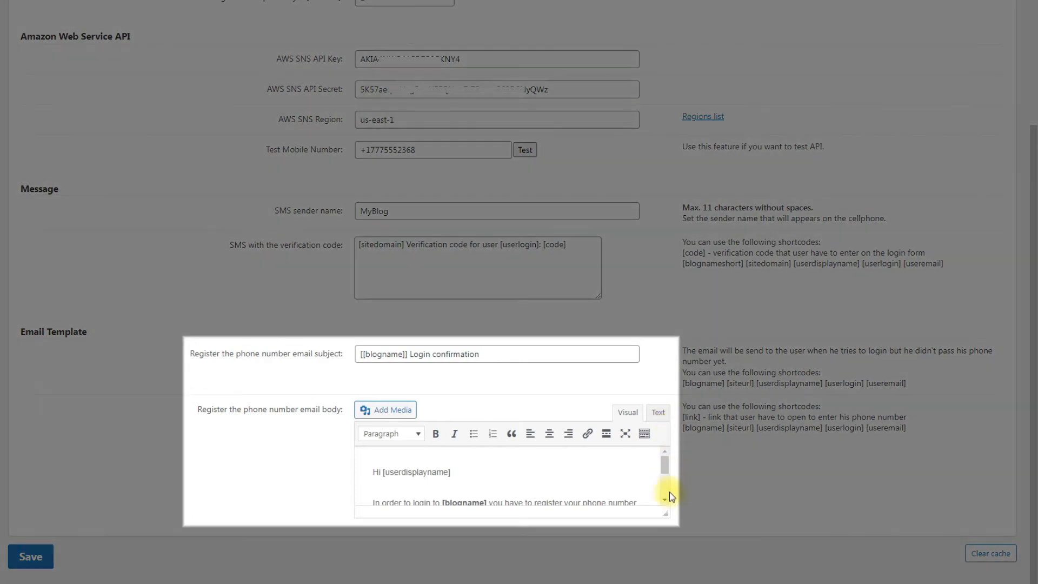
- Enlarge the email body editor, review the email template, and save the settings
left_click_drag(669, 515, 669, 581)
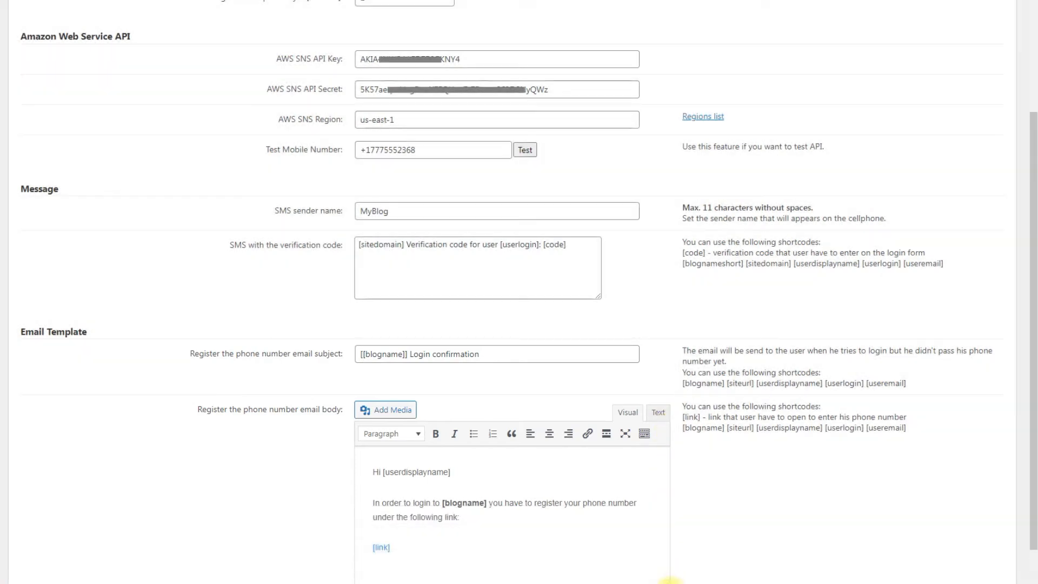
scroll(697, 540, "down", 2)
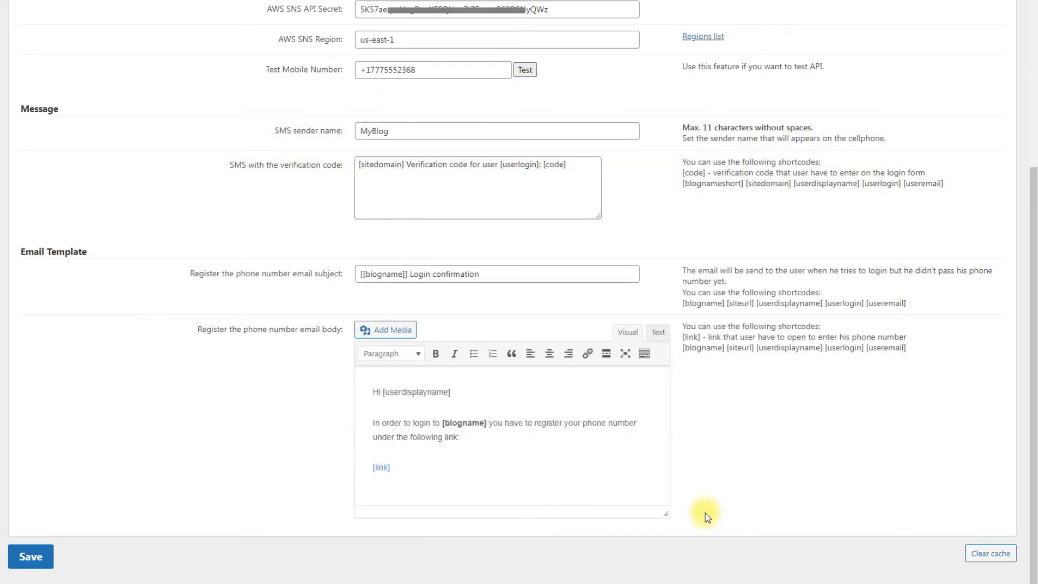
left_click(47, 559)
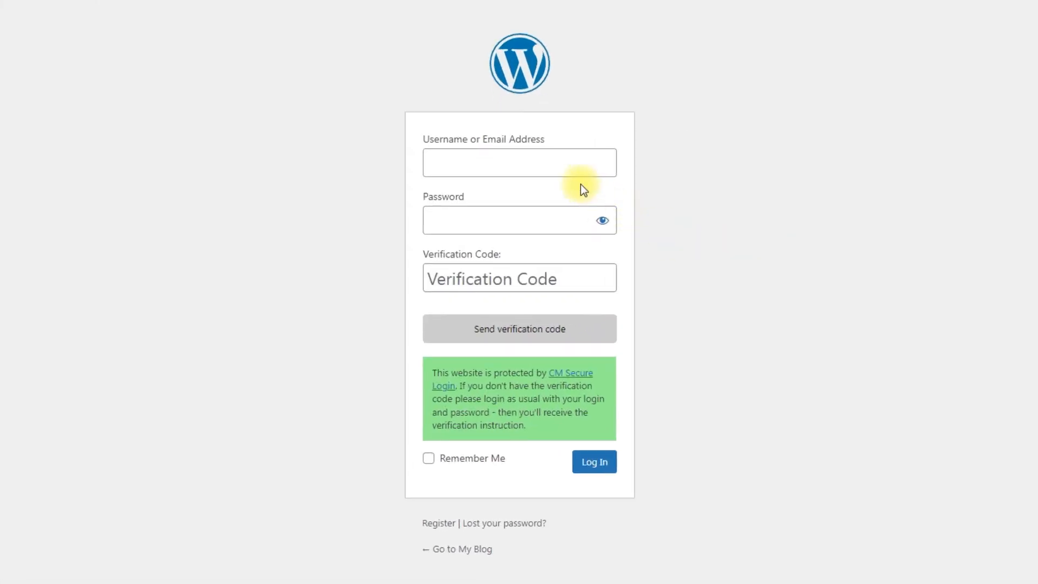
- Enter the username and password on the login page and request an SMS verification code
left_click(557, 168)
type("dimas")
left_click(561, 217)
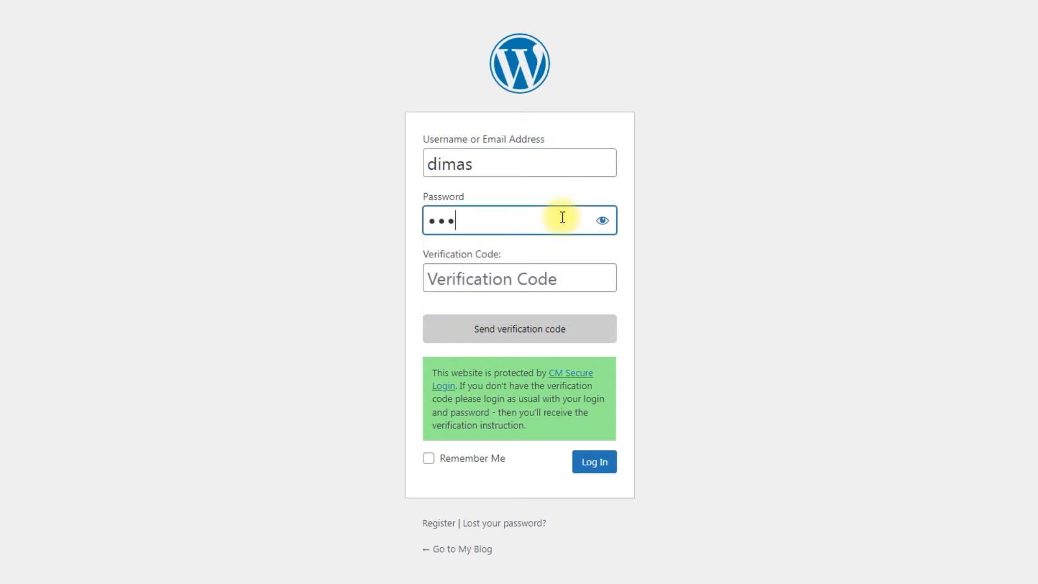
left_click(569, 335)
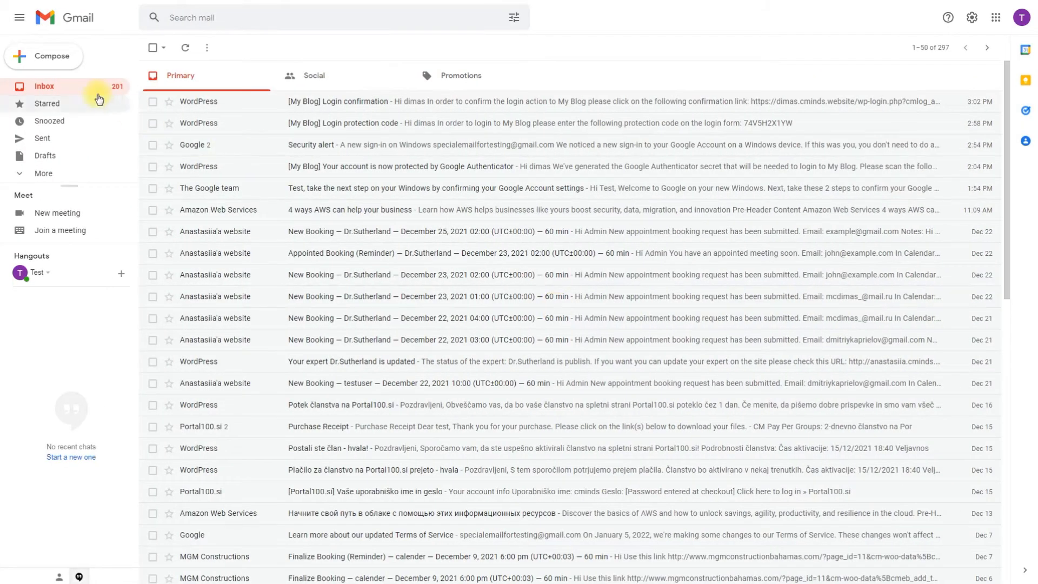
- Open the new Login confirmation email, follow its registration link, and enter the user's phone number
left_click(86, 88)
left_click(364, 102)
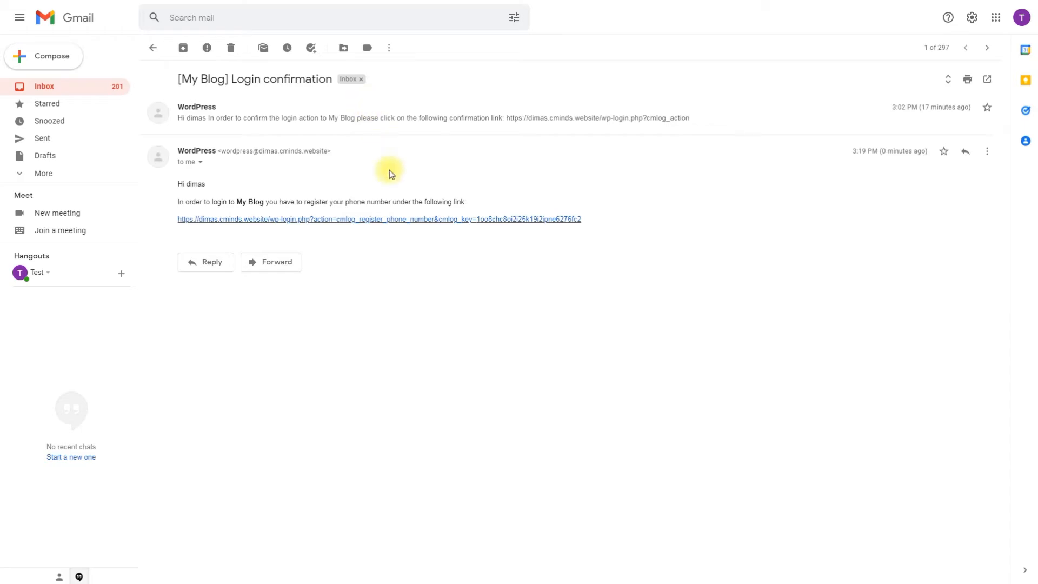
left_click(398, 216)
left_click(508, 182)
type("+17775552368")
- Register the phone number and fill in the username and password on the login form
left_click(578, 231)
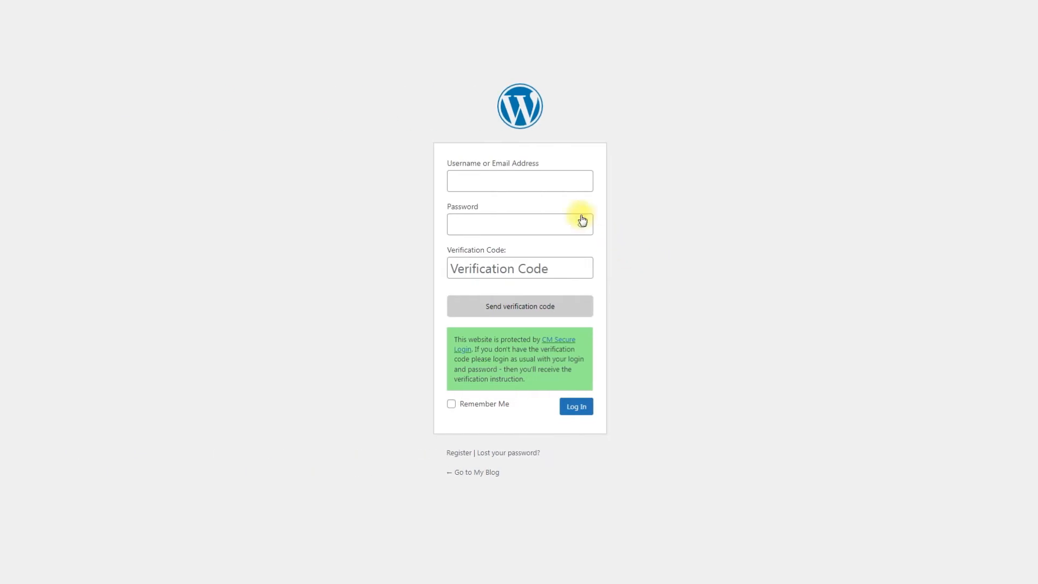
left_click(558, 183)
type("dimas")
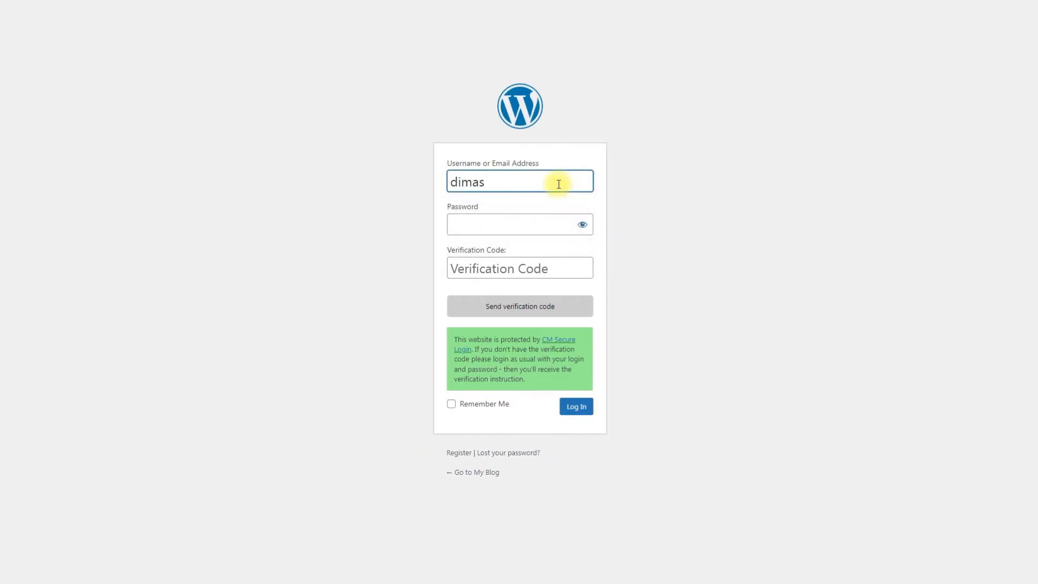
left_click(546, 222)
type("•••")
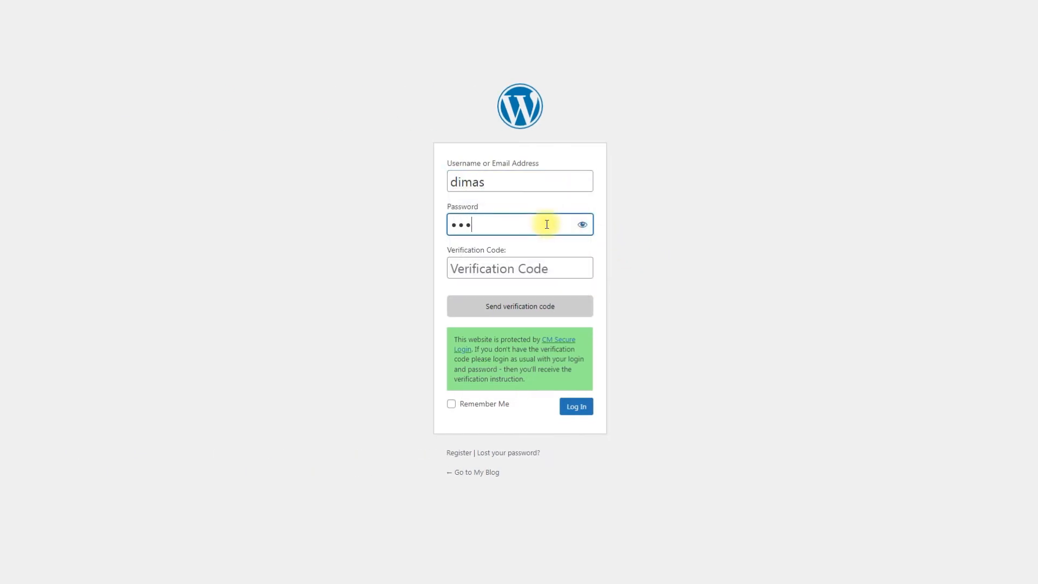
- Request the SMS verification code, enter the received code, and log in
left_click(544, 307)
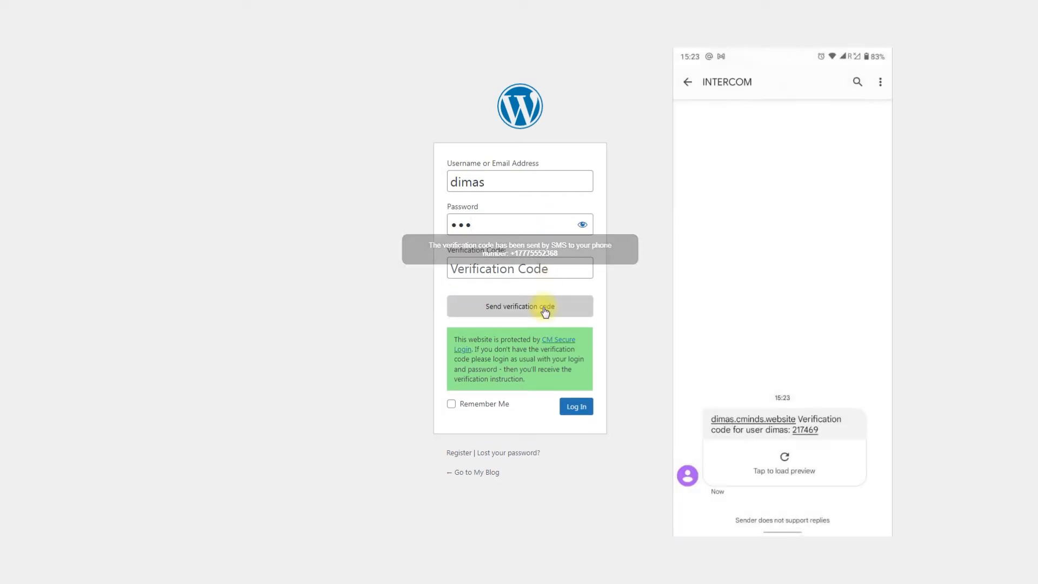
left_click(536, 276)
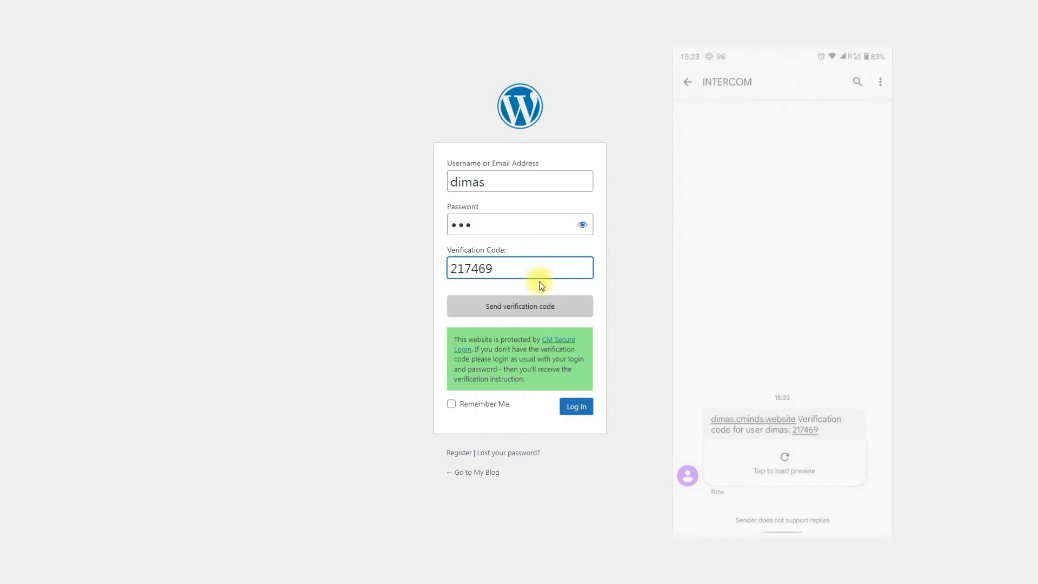
left_click(573, 407)
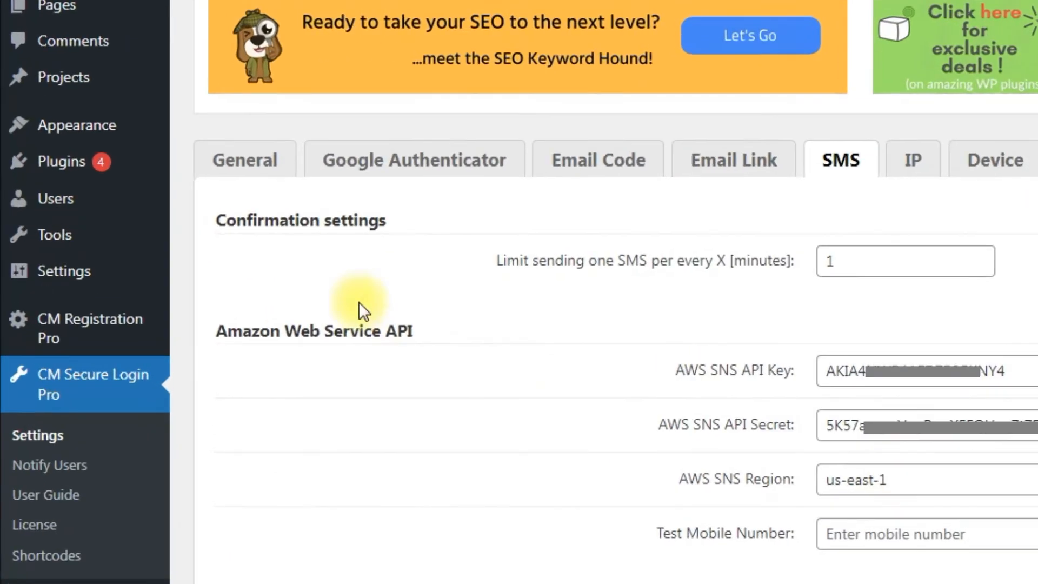
- Review the SMS settings: one SMS per minute, region us-east-1, sender name MyBlog
mouse_move(26, 194)
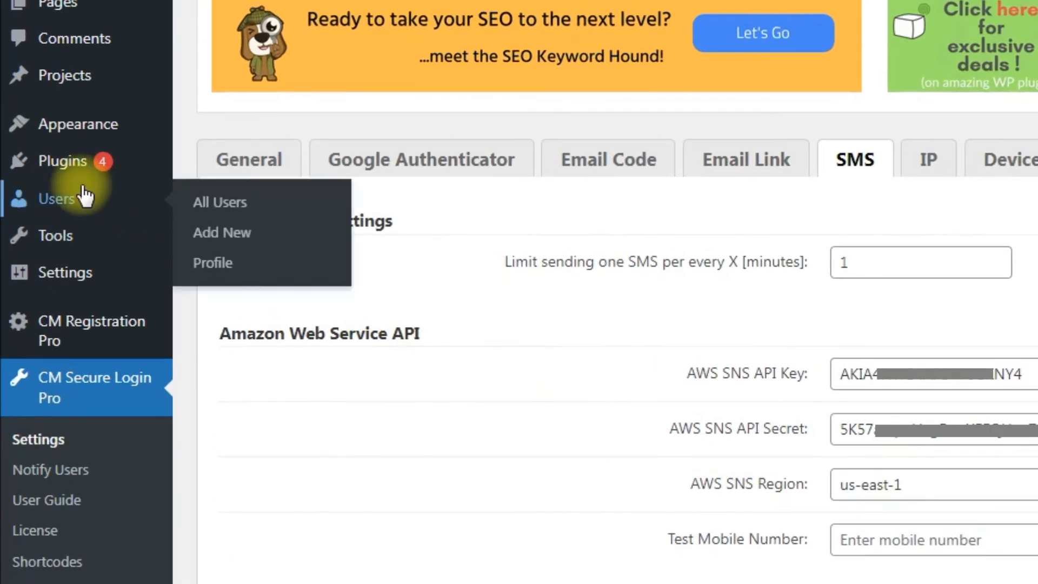
- Open the test user's profile for editing from the All Users list
left_click(275, 195)
scroll(342, 358, "down", 8)
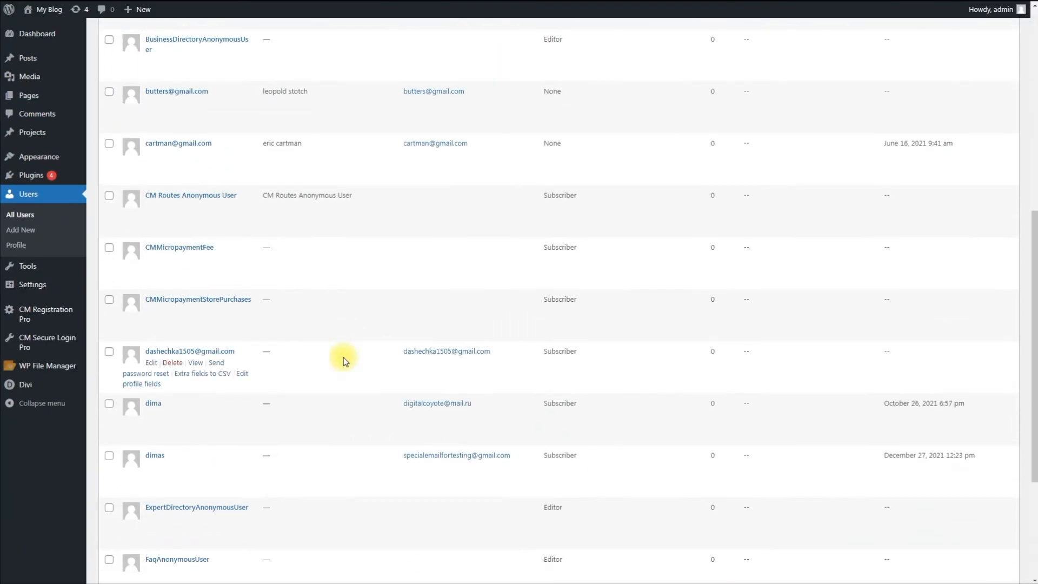
scroll(342, 358, "down", 4)
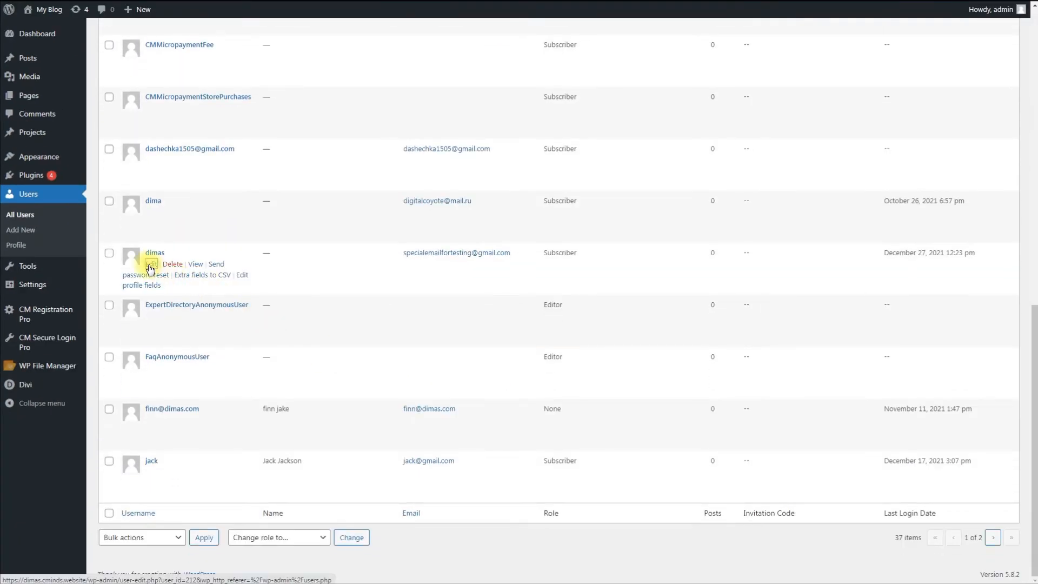
left_click(153, 263)
scroll(452, 346, "down", 15)
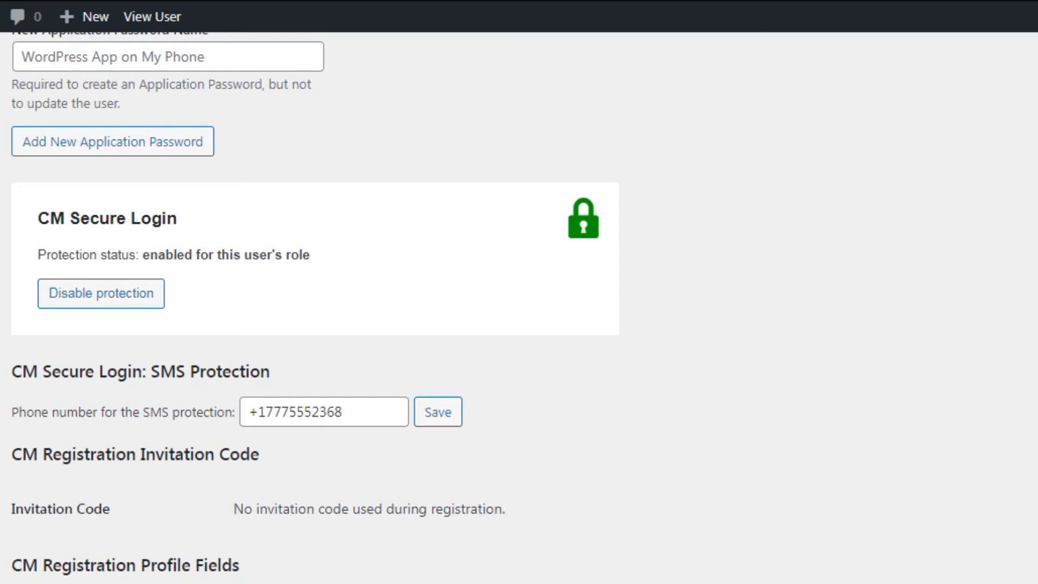
- Disable the user's login protection, then clear the admin override decision
left_click(138, 297)
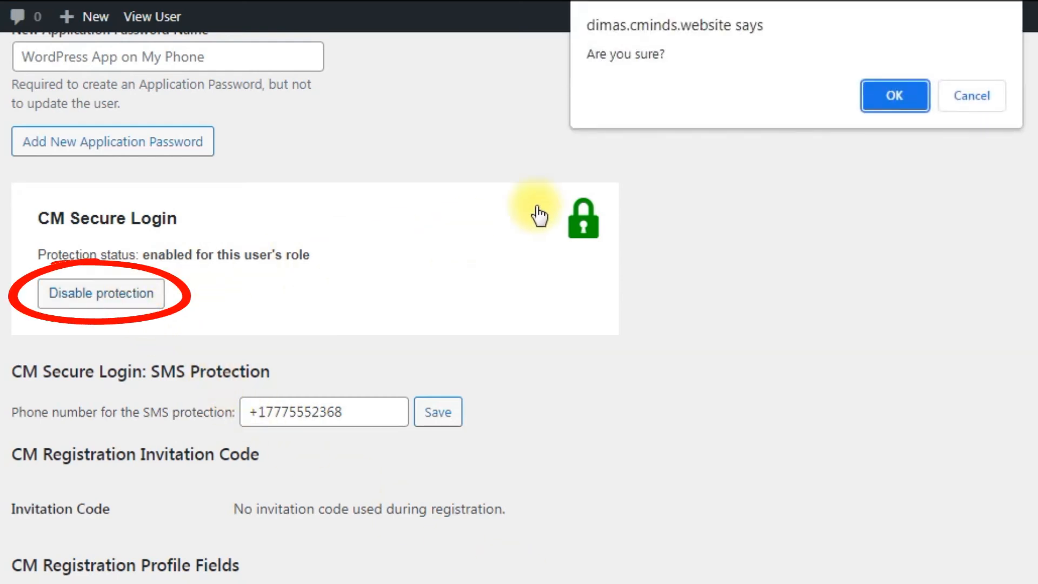
left_click(894, 102)
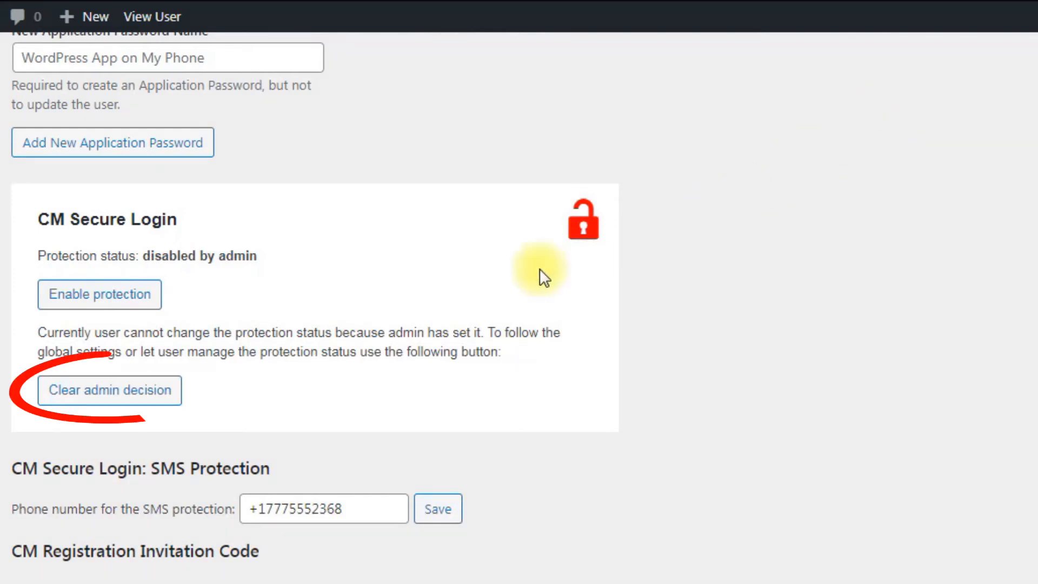
left_click(137, 402)
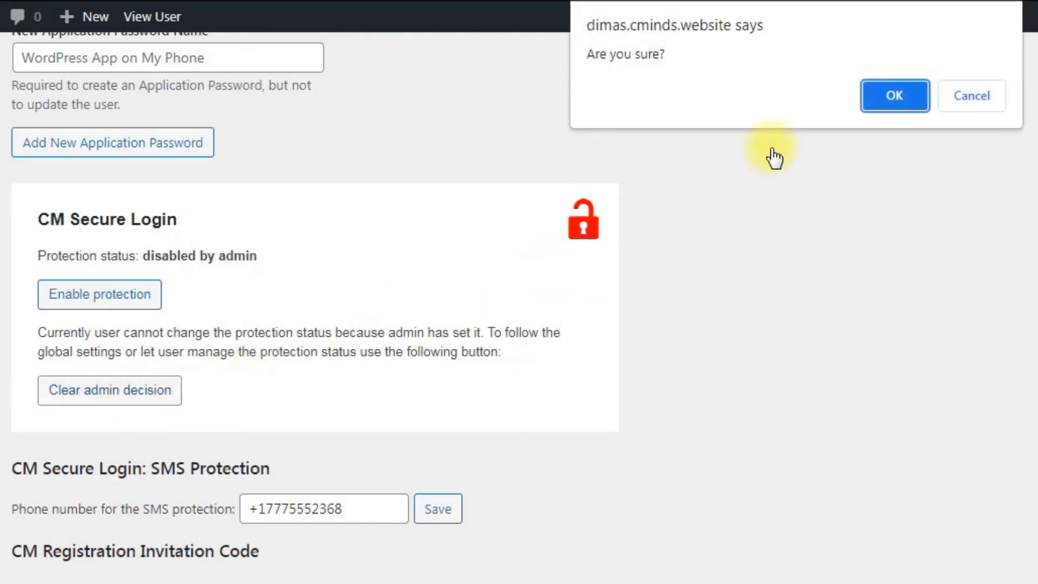
left_click(863, 98)
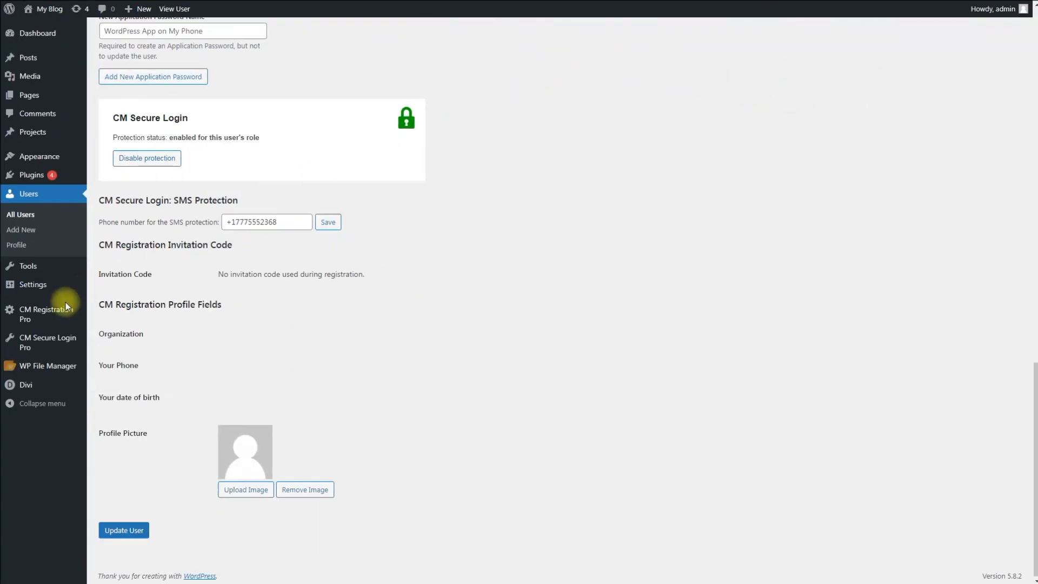
- Show CM Secure Login's Appearance settings and enlarge the login instructions editor
mouse_move(43, 342)
left_click(124, 342)
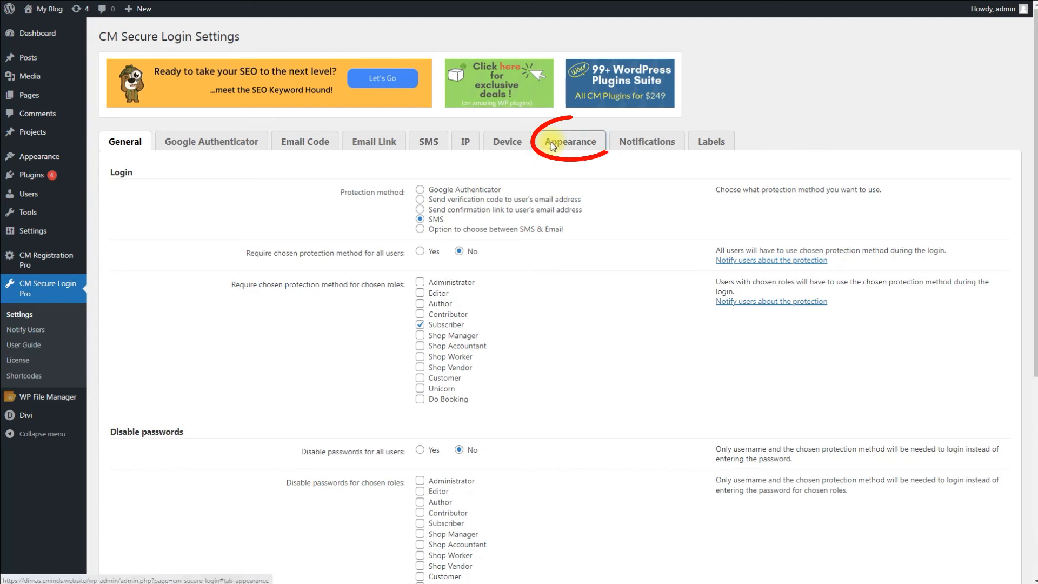
left_click(551, 143)
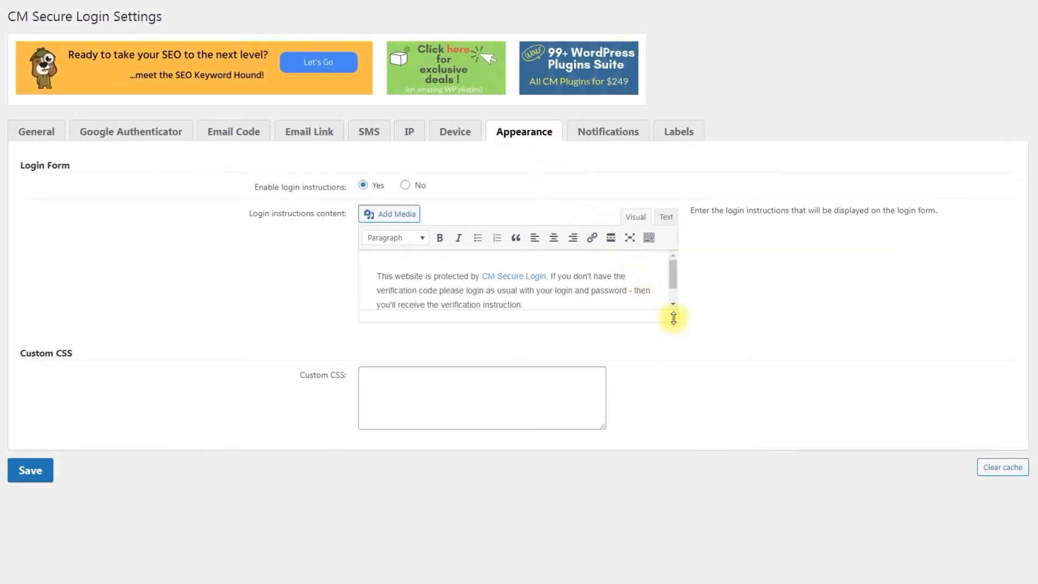
left_click_drag(674, 318, 670, 355)
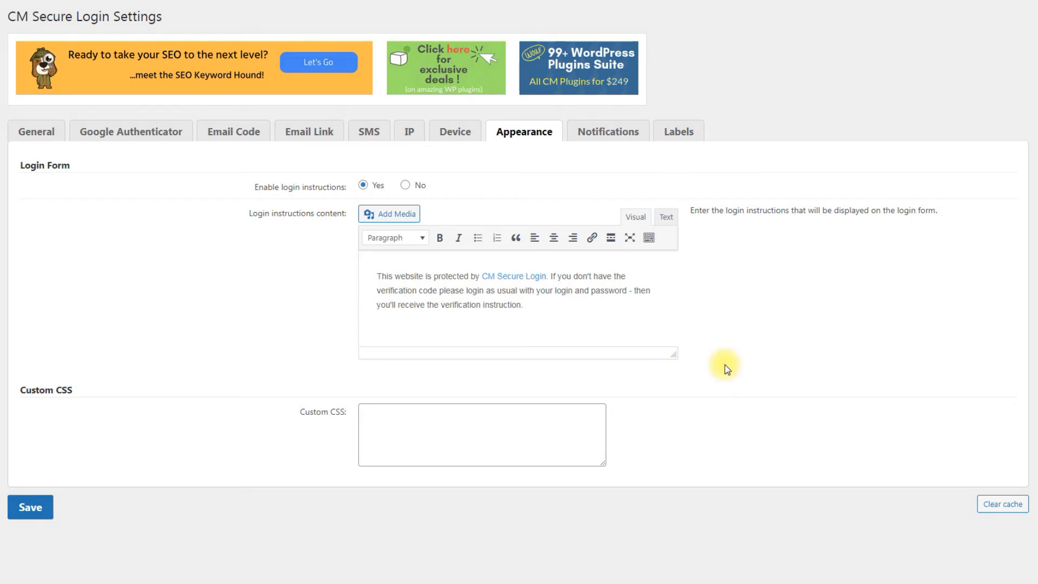
- Review the Notifications settings with the email body editor enlarged
left_click(618, 136)
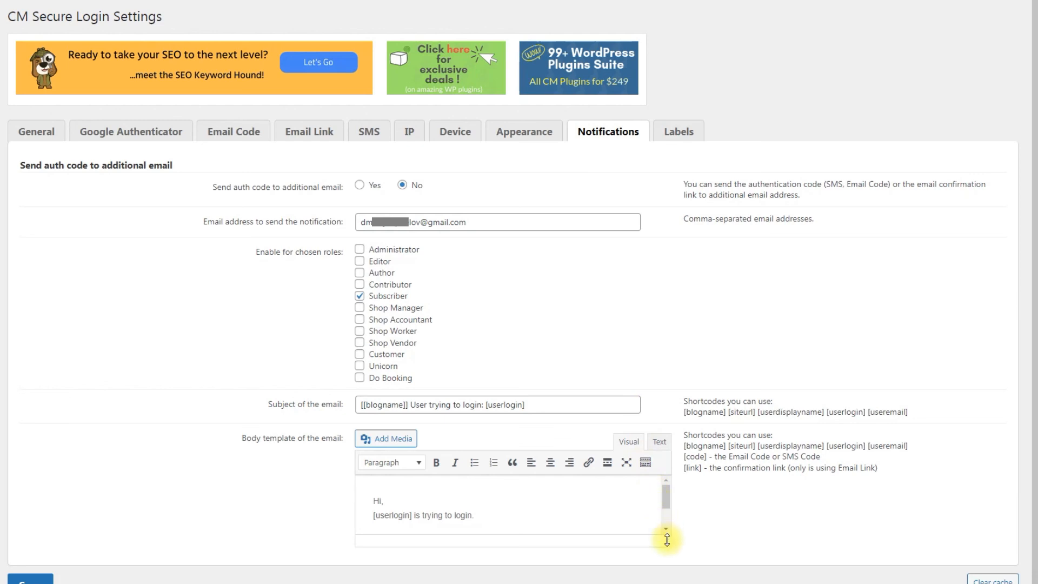
left_click_drag(666, 541, 667, 576)
scroll(779, 503, "down", 1)
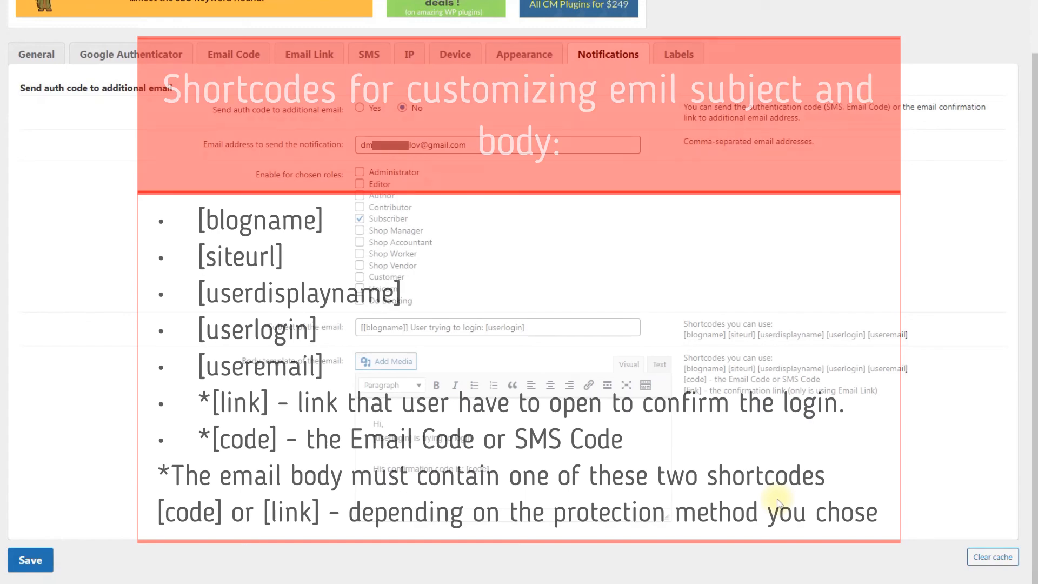
- Review the Labels settings down to the SMS code, IP and device restriction messages
left_click(685, 61)
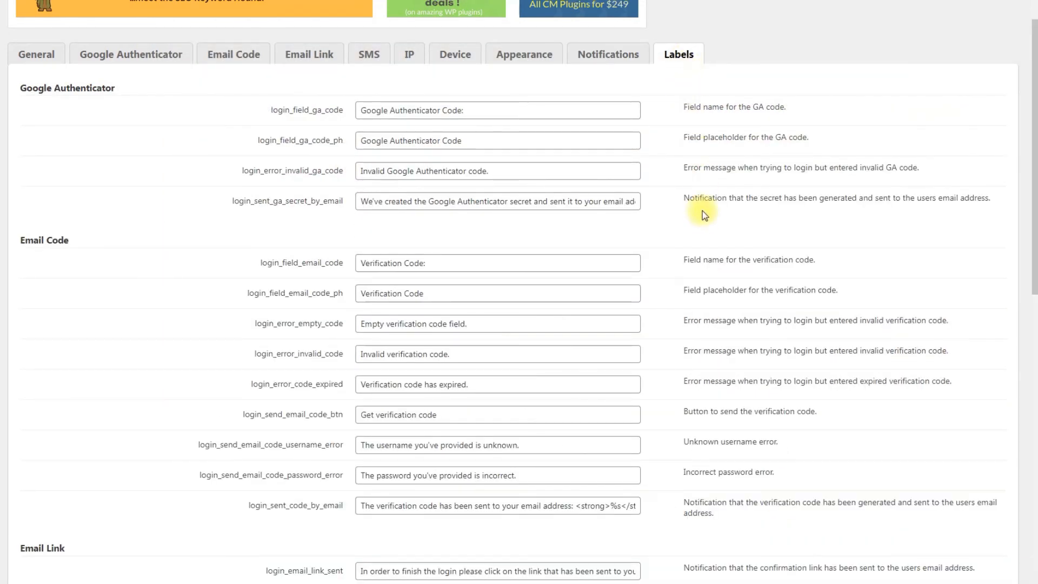
scroll(703, 219, "down", 10)
scroll(705, 219, "down", 1)
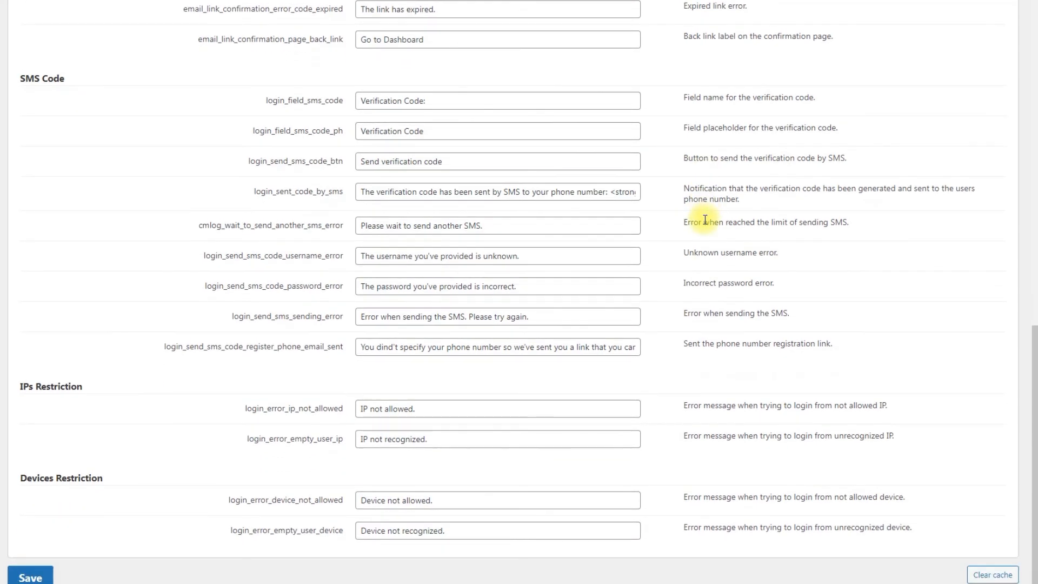